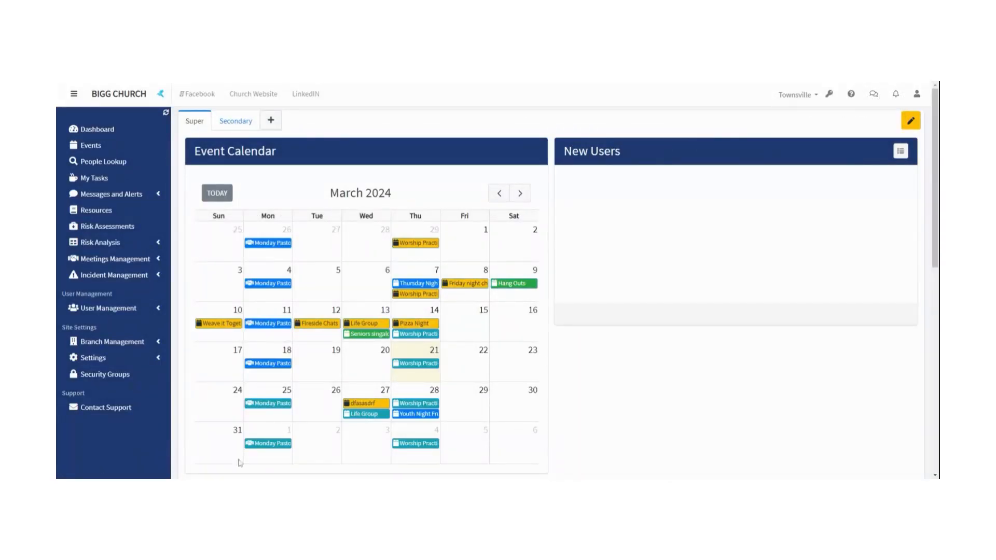
Examine the Super dashboard's modules, from the event calendar down to the recent incidents, upcoming events and tasks.
{"action": "scroll", "coordinate": [277, 171], "scroll_direction": "down", "scroll_amount": 1}
{"action": "scroll", "coordinate": [311, 156], "scroll_direction": "up", "scroll_amount": 1}
{"action": "scroll", "coordinate": [500, 306], "scroll_direction": "down", "scroll_amount": 4}
{"action": "scroll", "coordinate": [599, 249], "scroll_direction": "down", "scroll_amount": 3}
{"action": "scroll", "coordinate": [581, 249], "scroll_direction": "up", "scroll_amount": 7}
{"action": "left_click", "coordinate": [203, 126]}
{"action": "scroll", "coordinate": [338, 292], "scroll_direction": "down", "scroll_amount": 2}
{"action": "scroll", "coordinate": [338, 291], "scroll_direction": "up", "scroll_amount": 1}
{"action": "scroll", "coordinate": [352, 315], "scroll_direction": "up", "scroll_amount": 2}
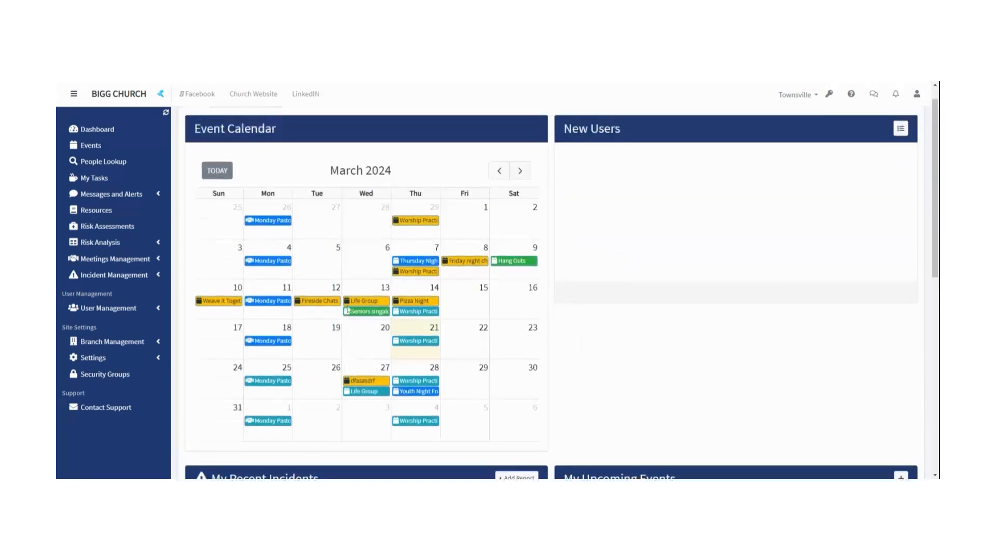
{"action": "scroll", "coordinate": [547, 253], "scroll_direction": "down", "scroll_amount": 4}
{"action": "scroll", "coordinate": [539, 258], "scroll_direction": "down", "scroll_amount": 3}
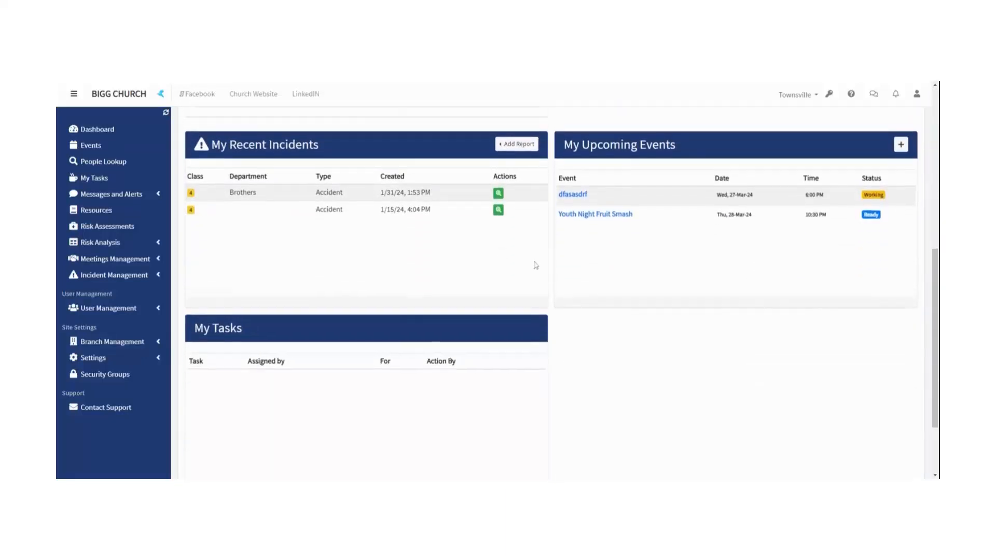
{"action": "scroll", "coordinate": [533, 263], "scroll_direction": "up", "scroll_amount": 6}
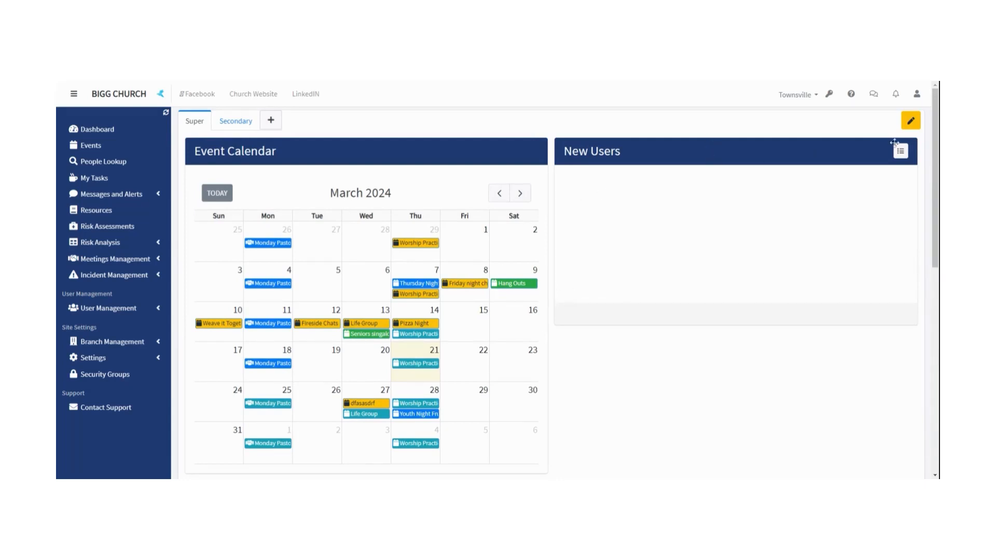
Edit the Super dashboard's calendar module, set its view size to Large with the Default filter type, and save it.
{"action": "left_click", "coordinate": [911, 121]}
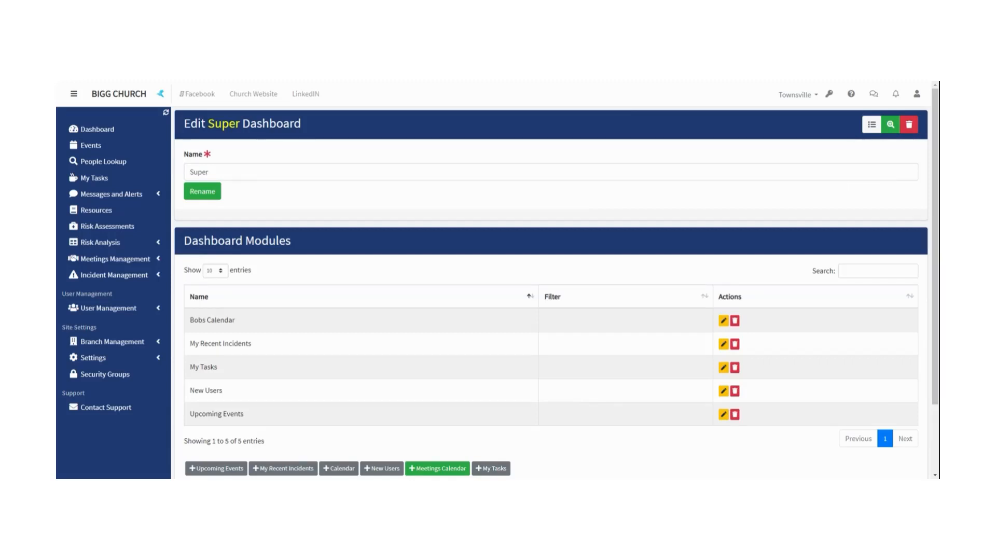
{"action": "scroll", "coordinate": [312, 155], "scroll_direction": "down", "scroll_amount": 1}
{"action": "scroll", "coordinate": [227, 168], "scroll_direction": "up", "scroll_amount": 1}
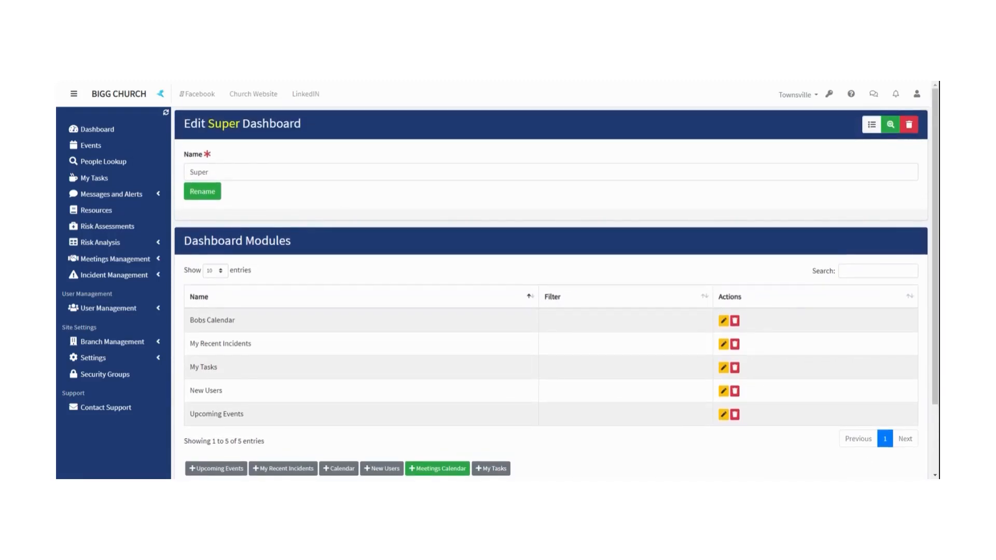
{"action": "scroll", "coordinate": [247, 182], "scroll_direction": "down", "scroll_amount": 2}
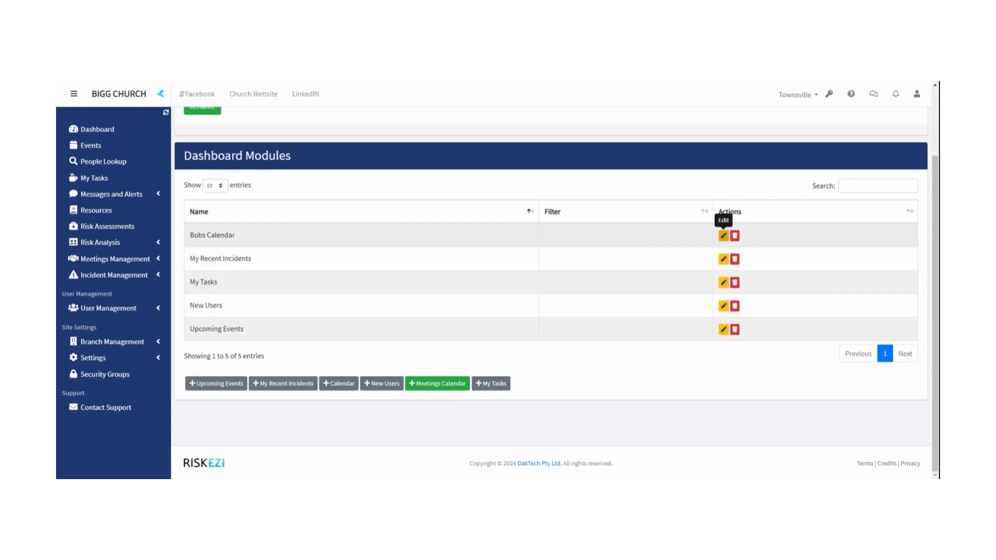
{"action": "left_click", "coordinate": [723, 236]}
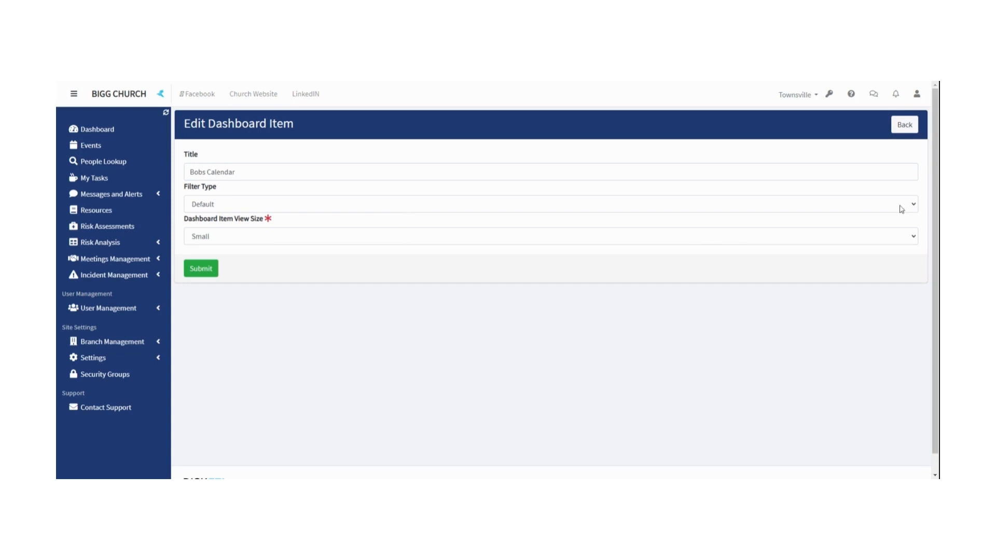
{"action": "left_click", "coordinate": [916, 207]}
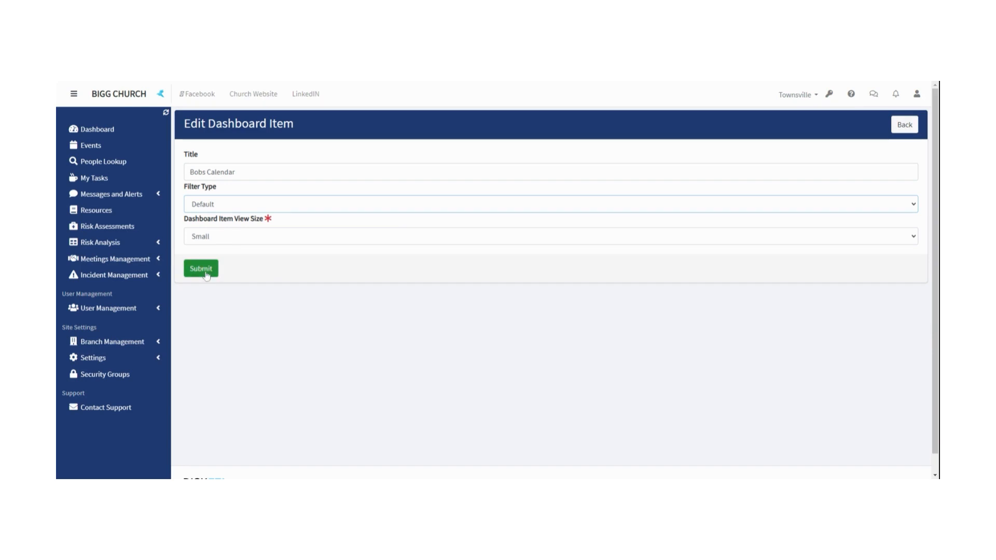
{"action": "left_click", "coordinate": [221, 237]}
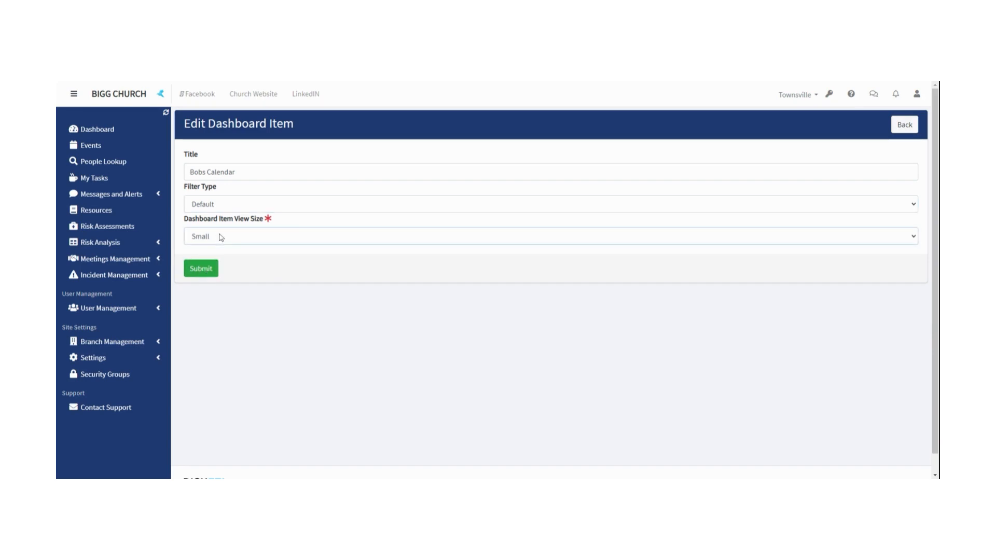
{"action": "left_click", "coordinate": [224, 250]}
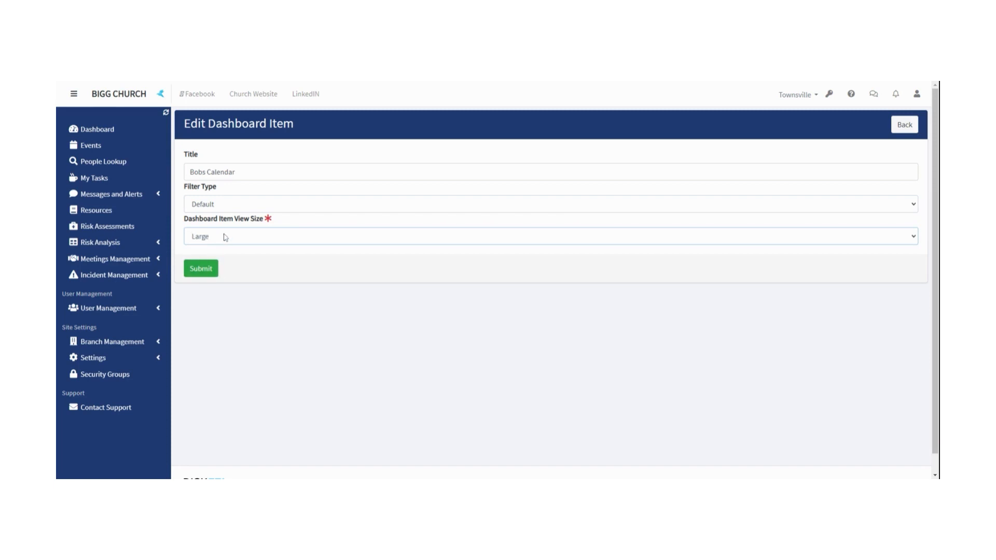
{"action": "left_click", "coordinate": [200, 269]}
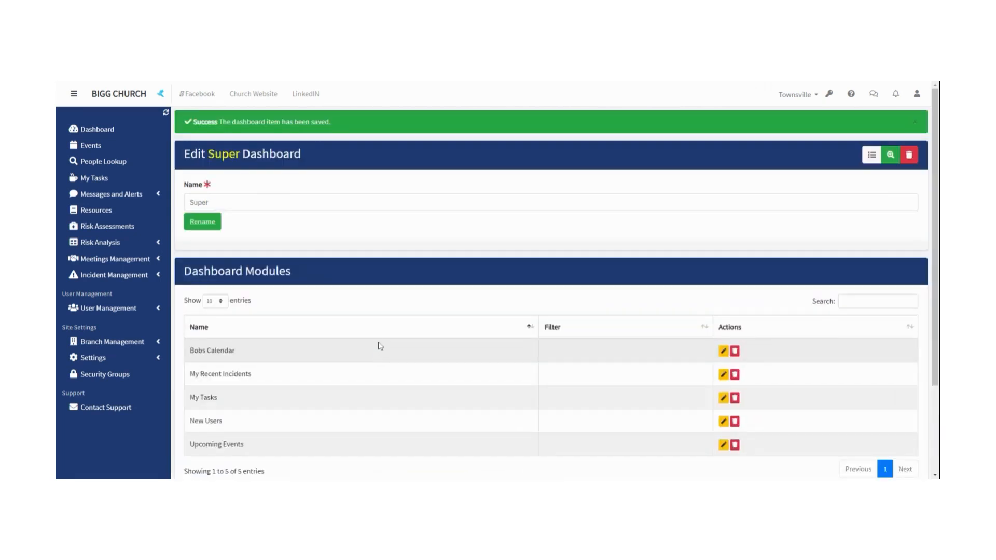
Return to the Super dashboard and inspect the event calendar at its new size.
{"action": "scroll", "coordinate": [379, 343], "scroll_direction": "down", "scroll_amount": 3}
{"action": "scroll", "coordinate": [378, 341], "scroll_direction": "up", "scroll_amount": 5}
{"action": "left_click", "coordinate": [78, 130]}
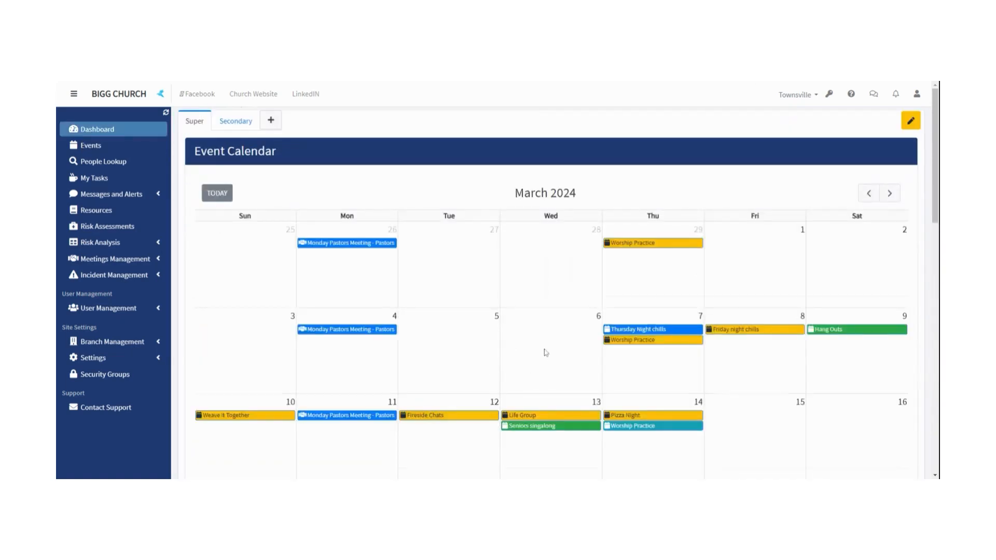
{"action": "scroll", "coordinate": [543, 353], "scroll_direction": "down", "scroll_amount": 1}
{"action": "scroll", "coordinate": [543, 353], "scroll_direction": "up", "scroll_amount": 1}
{"action": "scroll", "coordinate": [524, 342], "scroll_direction": "down", "scroll_amount": 2}
{"action": "scroll", "coordinate": [524, 342], "scroll_direction": "up", "scroll_amount": 2}
Browse the event calendar forward to July 2024 and return it to the current month.
{"action": "left_click", "coordinate": [889, 193]}
{"action": "left_click", "coordinate": [889, 193]}
{"action": "left_click", "coordinate": [889, 193]}
{"action": "left_click", "coordinate": [889, 193]}
{"action": "scroll", "coordinate": [832, 220], "scroll_direction": "down", "scroll_amount": 3}
{"action": "scroll", "coordinate": [803, 249], "scroll_direction": "up", "scroll_amount": 3}
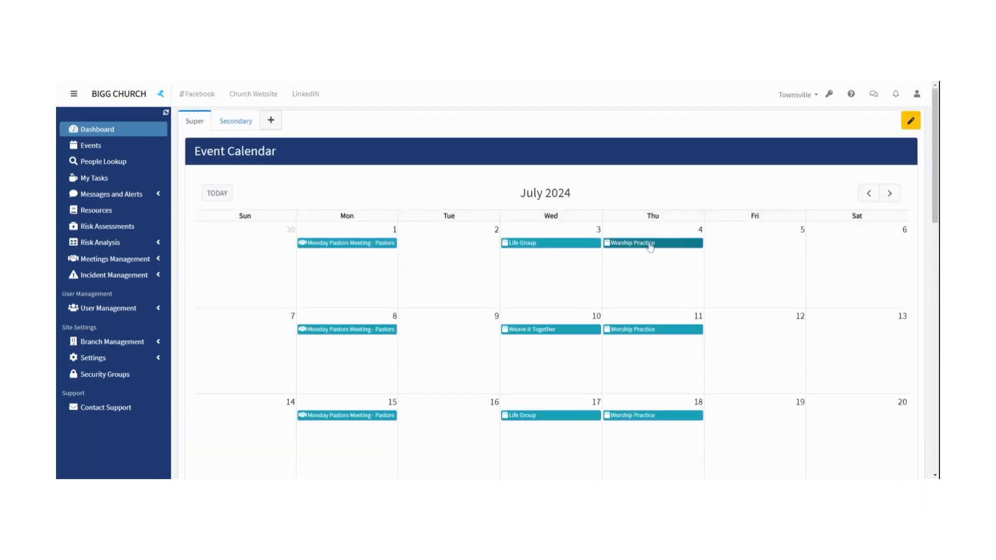
{"action": "left_click", "coordinate": [217, 193]}
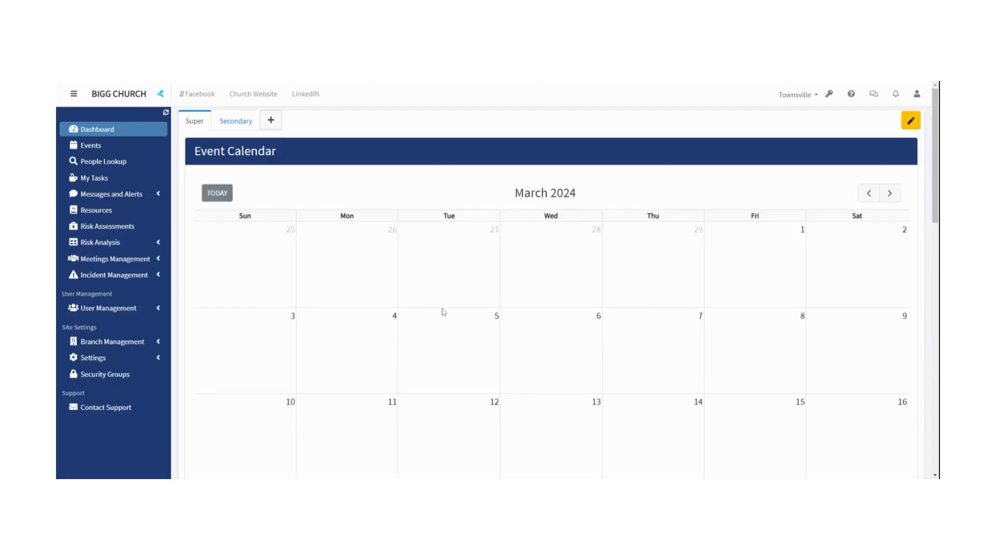
Review the March 2024 events and highlight the days from 26 February to 1 March in the calendar.
{"action": "scroll", "coordinate": [492, 320], "scroll_direction": "down", "scroll_amount": 3}
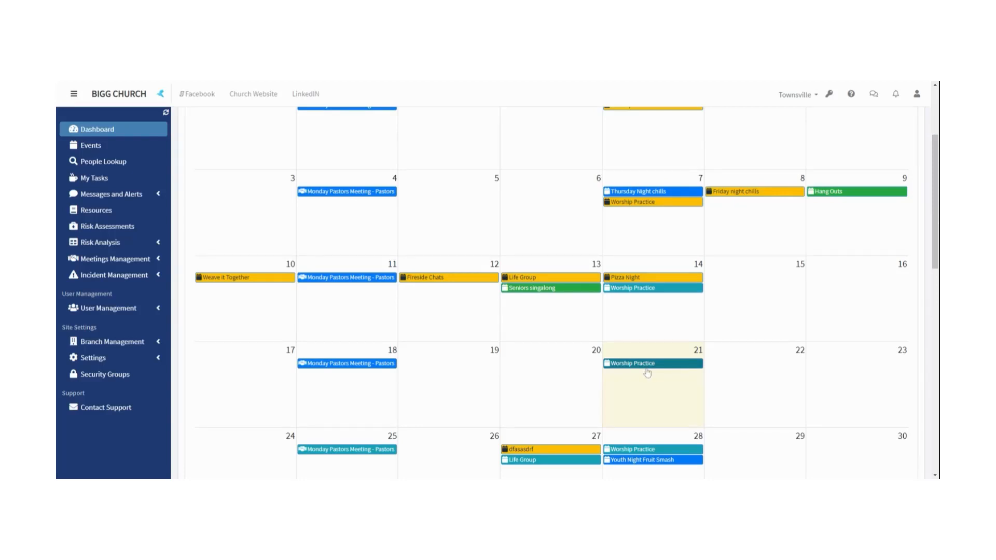
{"action": "scroll", "coordinate": [643, 369], "scroll_direction": "up", "scroll_amount": 2}
{"action": "scroll", "coordinate": [644, 378], "scroll_direction": "down", "scroll_amount": 1}
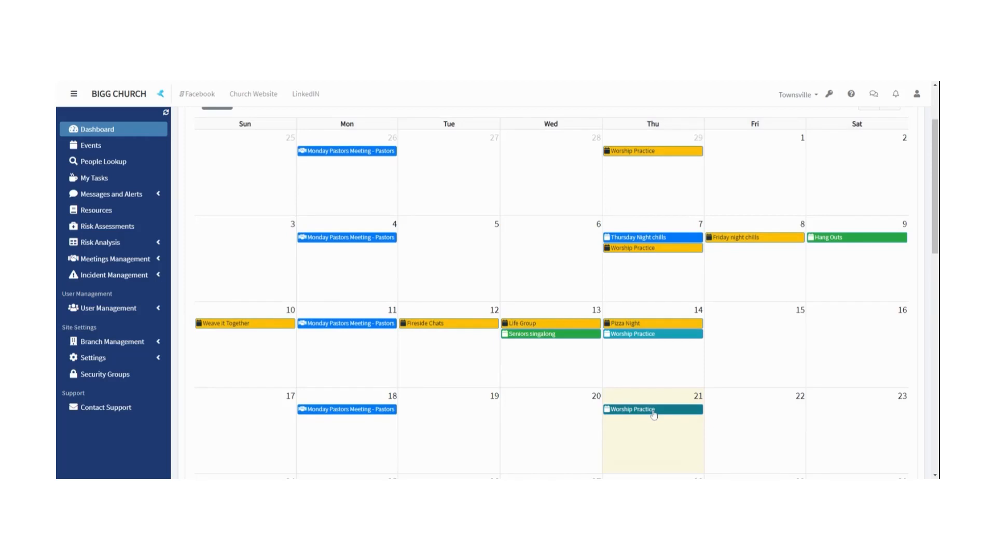
{"action": "scroll", "coordinate": [456, 280], "scroll_direction": "up", "scroll_amount": 2}
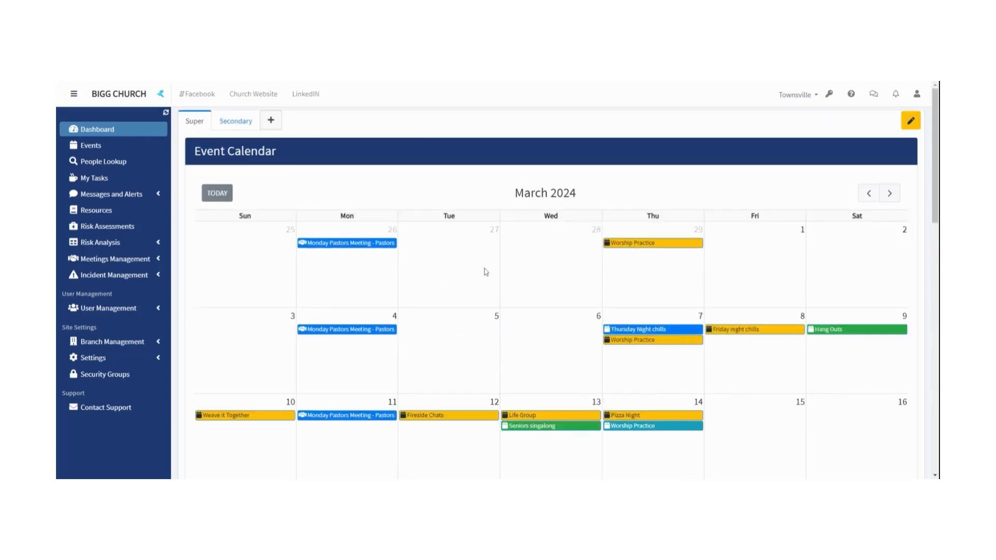
{"action": "left_click", "coordinate": [445, 267]}
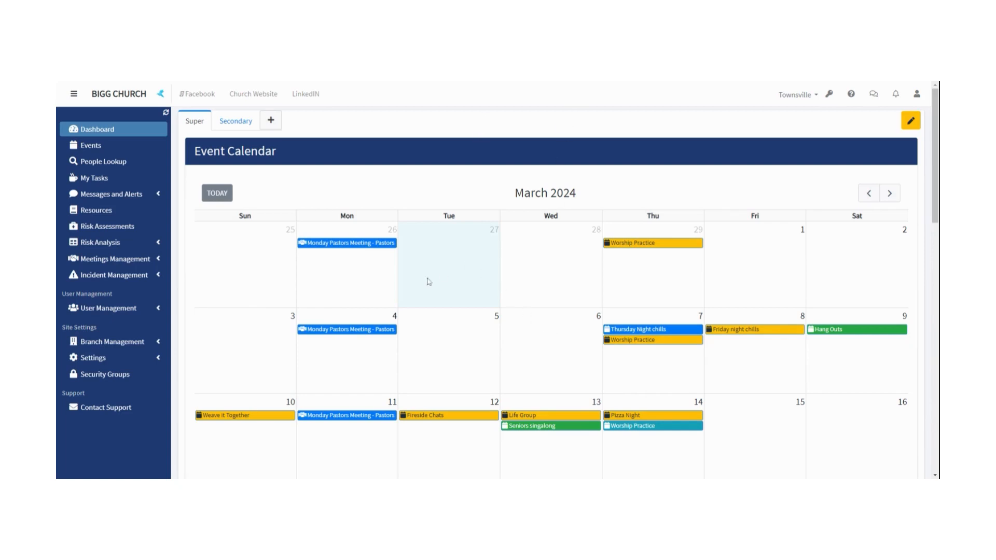
{"action": "left_click_drag", "start_coordinate": [342, 289], "coordinate": [752, 289]}
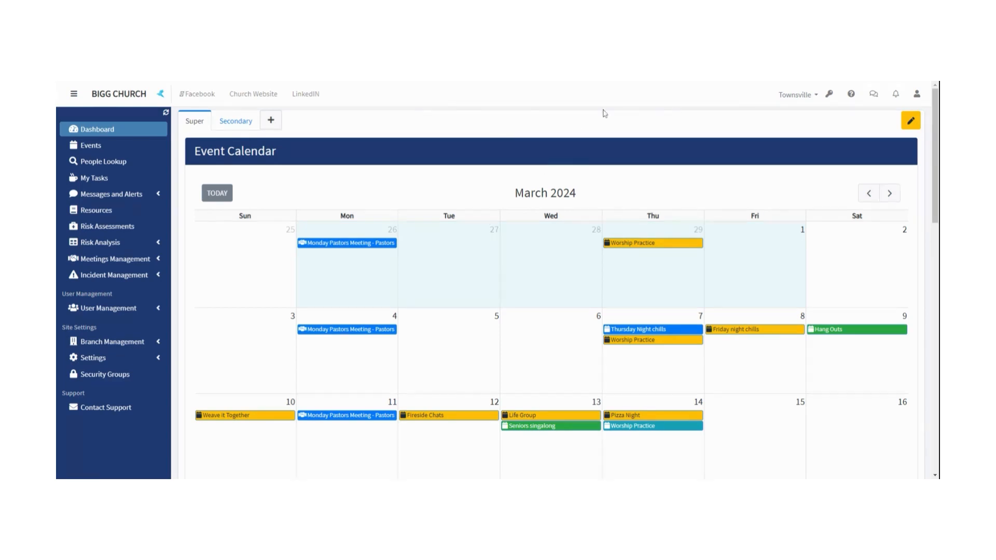
Check how the New Users, My Recent Incidents, My Upcoming Events and My Tasks modules are arranged below the calendar.
{"action": "scroll", "coordinate": [554, 203], "scroll_direction": "down", "scroll_amount": 1}
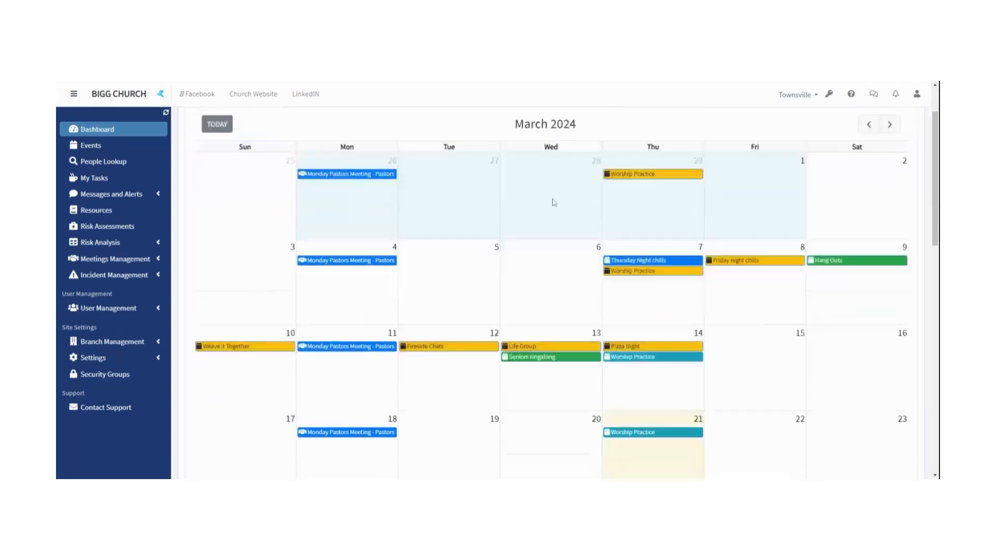
{"action": "scroll", "coordinate": [554, 202], "scroll_direction": "down", "scroll_amount": 7}
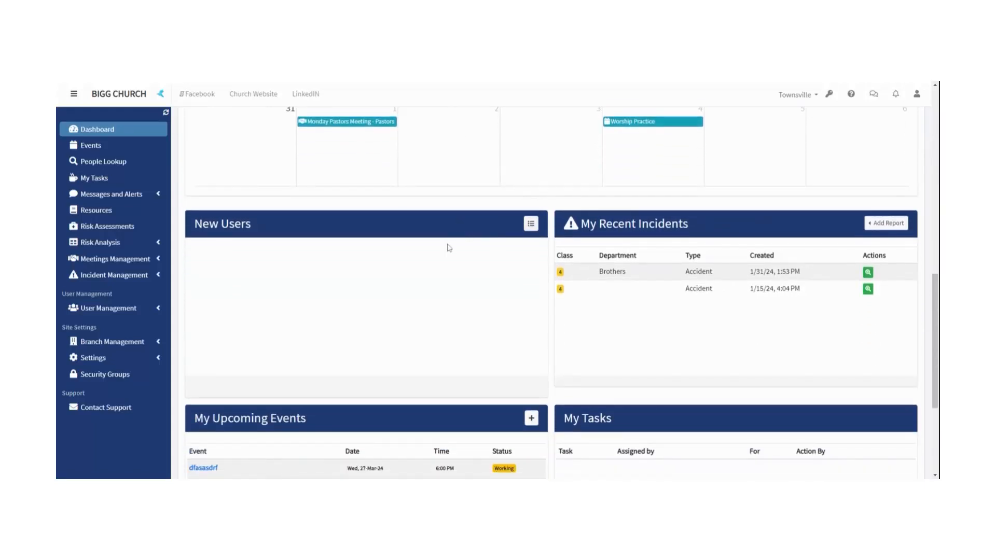
{"action": "scroll", "coordinate": [450, 254], "scroll_direction": "down", "scroll_amount": 2}
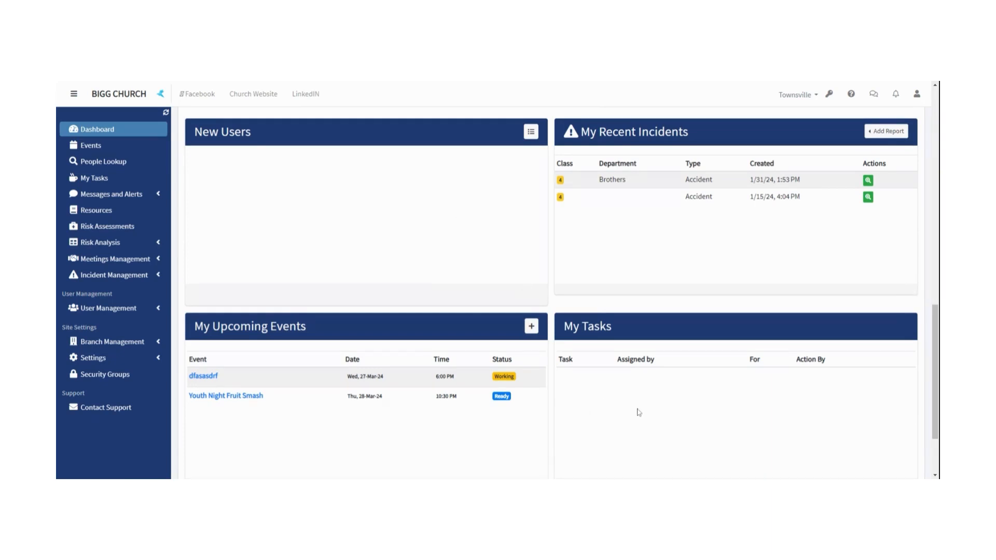
{"action": "scroll", "coordinate": [696, 430], "scroll_direction": "up", "scroll_amount": 3}
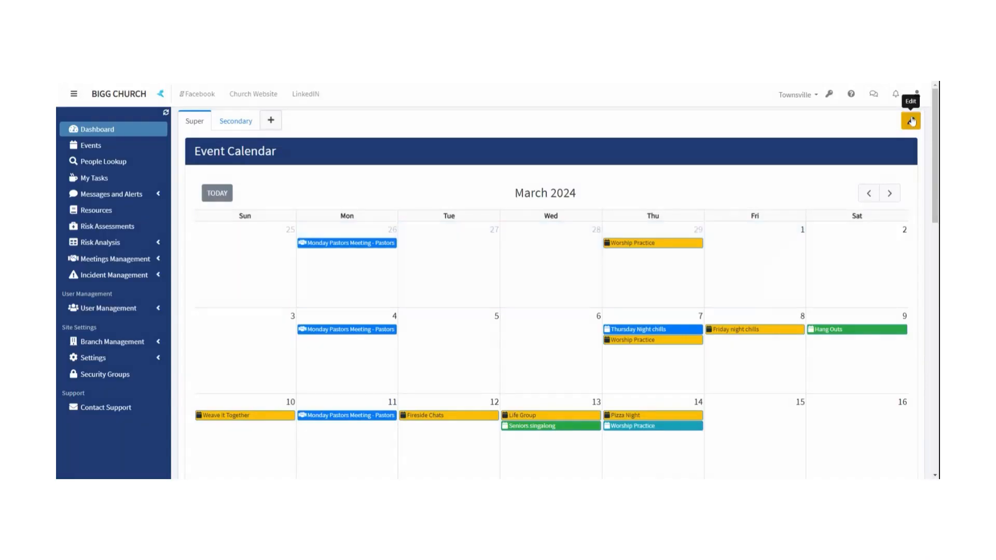
Remove the My Tasks and New Users modules from the Super dashboard.
{"action": "left_click", "coordinate": [911, 120]}
{"action": "scroll", "coordinate": [677, 359], "scroll_direction": "down", "scroll_amount": 2}
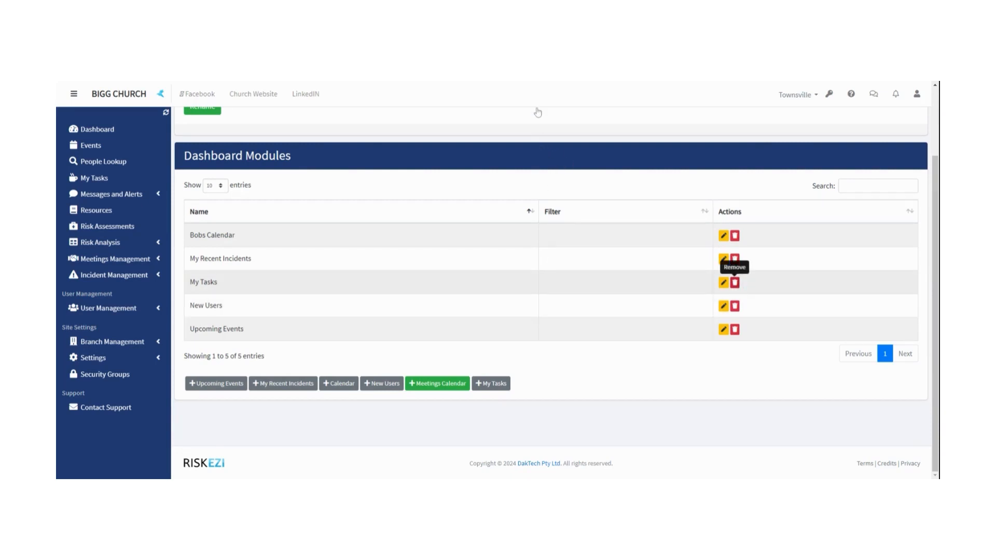
{"action": "scroll", "coordinate": [570, 282], "scroll_direction": "down", "scroll_amount": 2}
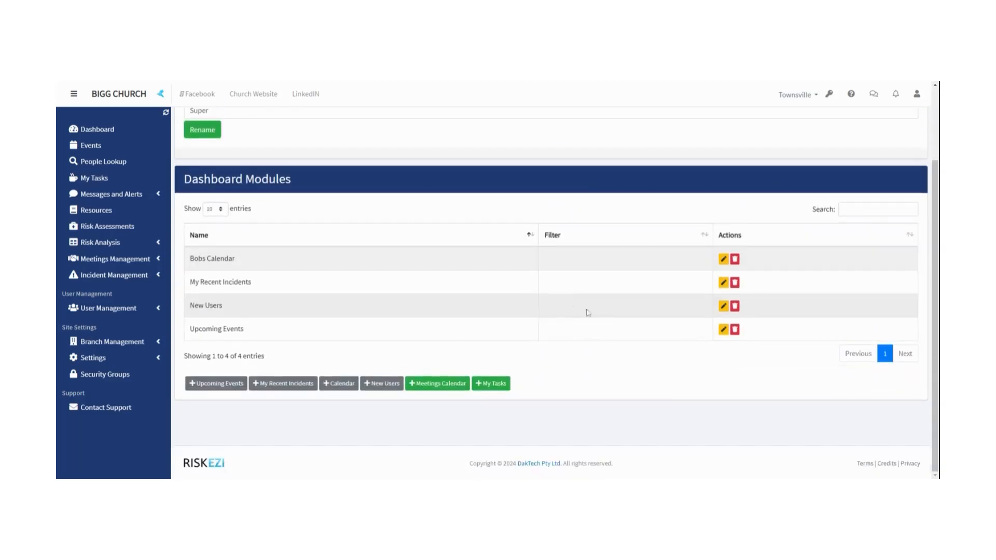
{"action": "left_click", "coordinate": [732, 305]}
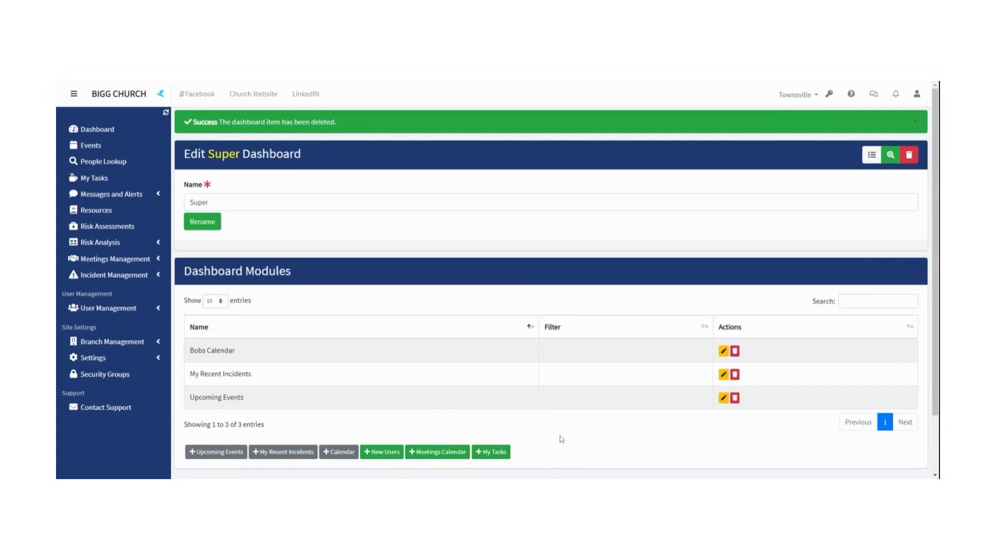
{"action": "scroll", "coordinate": [555, 446], "scroll_direction": "down", "scroll_amount": 2}
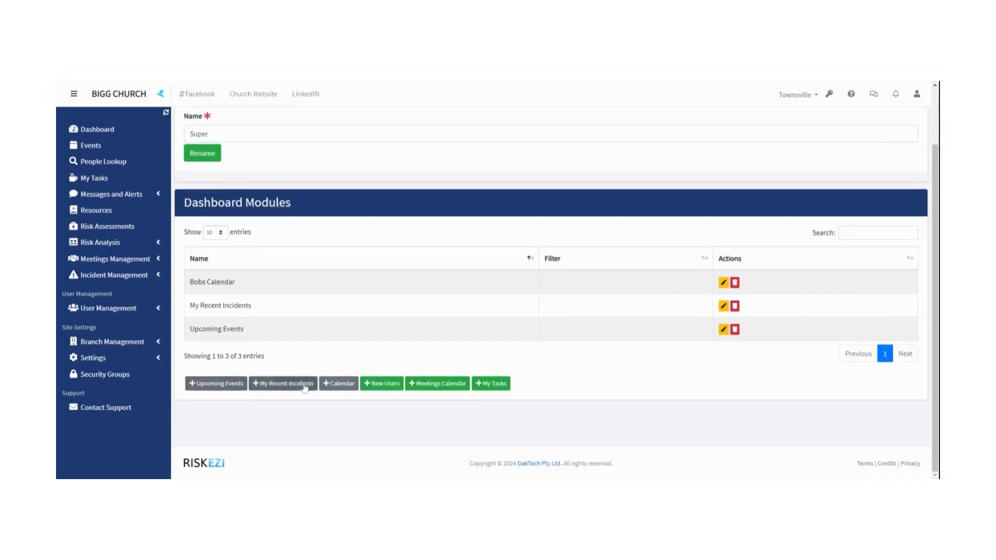
{"action": "scroll", "coordinate": [518, 416], "scroll_direction": "up", "scroll_amount": 2}
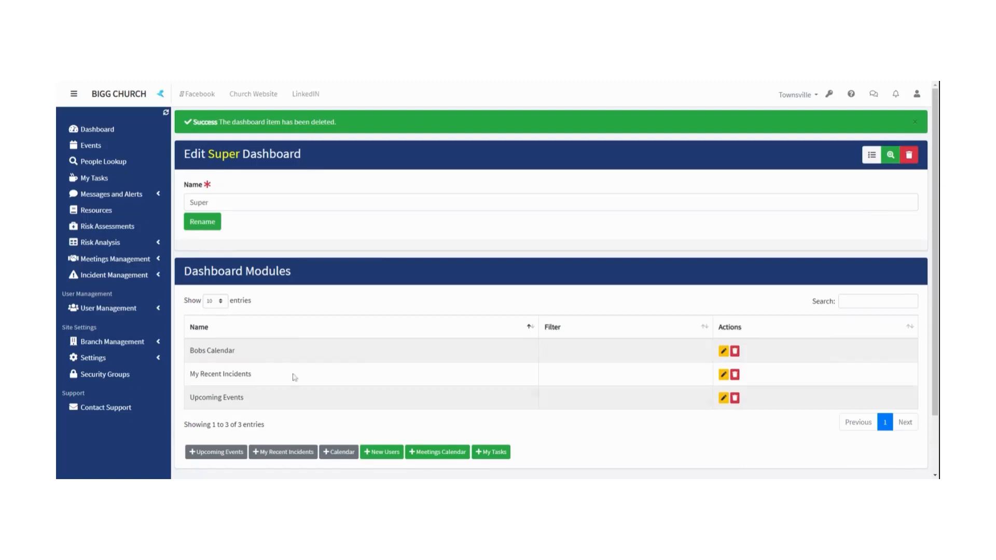
Return to the dashboard and move the Event Calendar module above My Recent Incidents, then check the layout.
{"action": "left_click", "coordinate": [101, 130]}
{"action": "scroll", "coordinate": [404, 245], "scroll_direction": "down", "scroll_amount": 10}
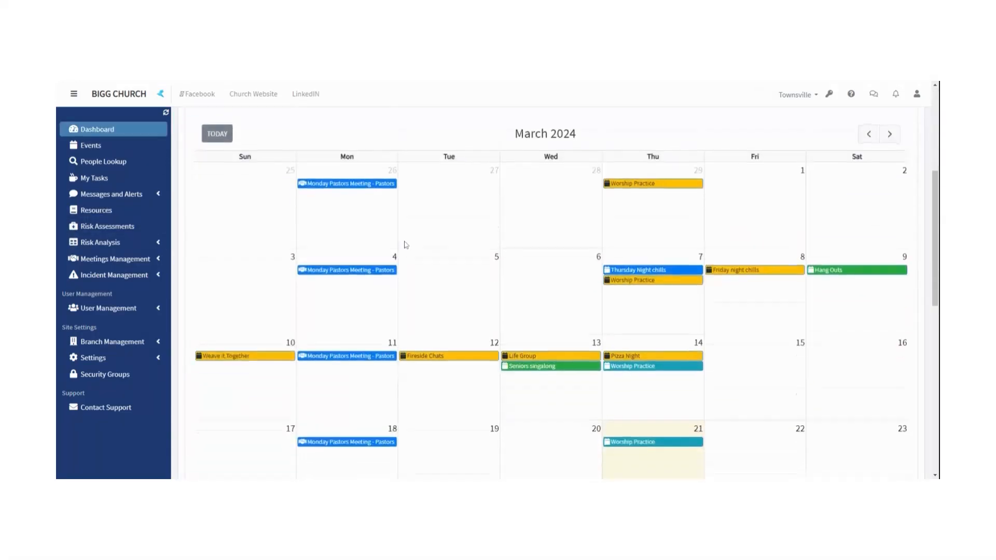
{"action": "scroll", "coordinate": [400, 245], "scroll_direction": "up", "scroll_amount": 9}
{"action": "scroll", "coordinate": [400, 245], "scroll_direction": "up", "scroll_amount": 2}
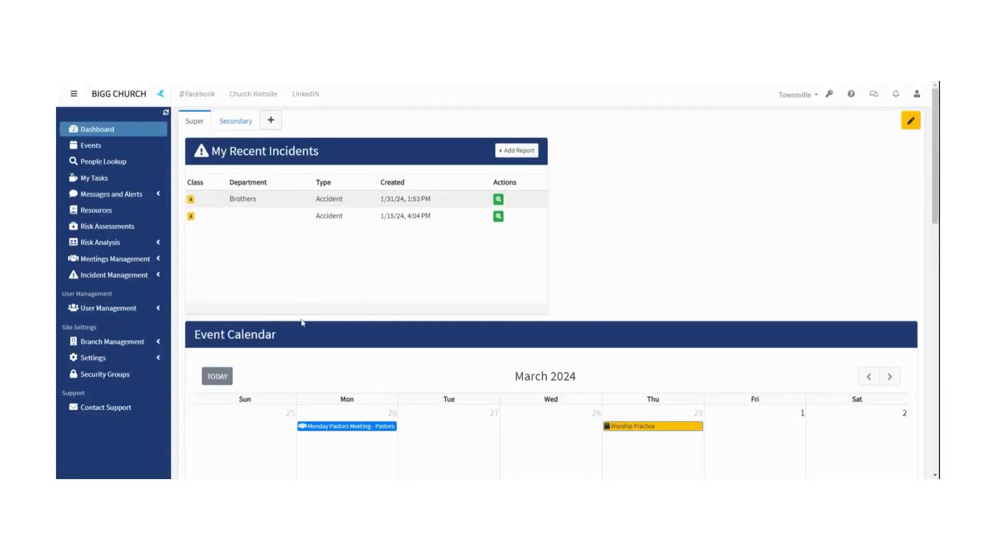
{"action": "left_click_drag", "start_coordinate": [480, 339], "coordinate": [443, 136]}
{"action": "scroll", "coordinate": [502, 311], "scroll_direction": "down", "scroll_amount": 2}
{"action": "scroll", "coordinate": [502, 311], "scroll_direction": "up", "scroll_amount": 3}
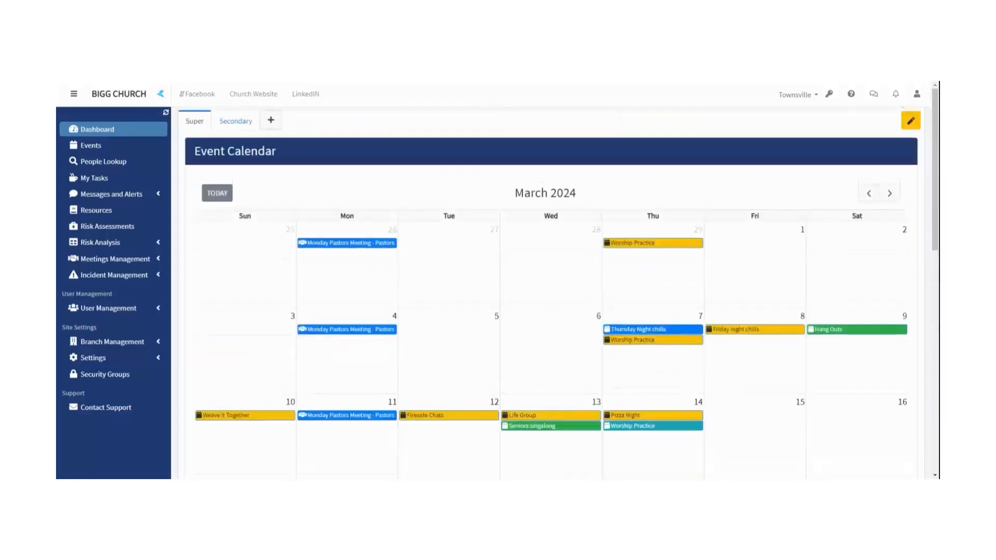
{"action": "scroll", "coordinate": [490, 311], "scroll_direction": "down", "scroll_amount": 10}
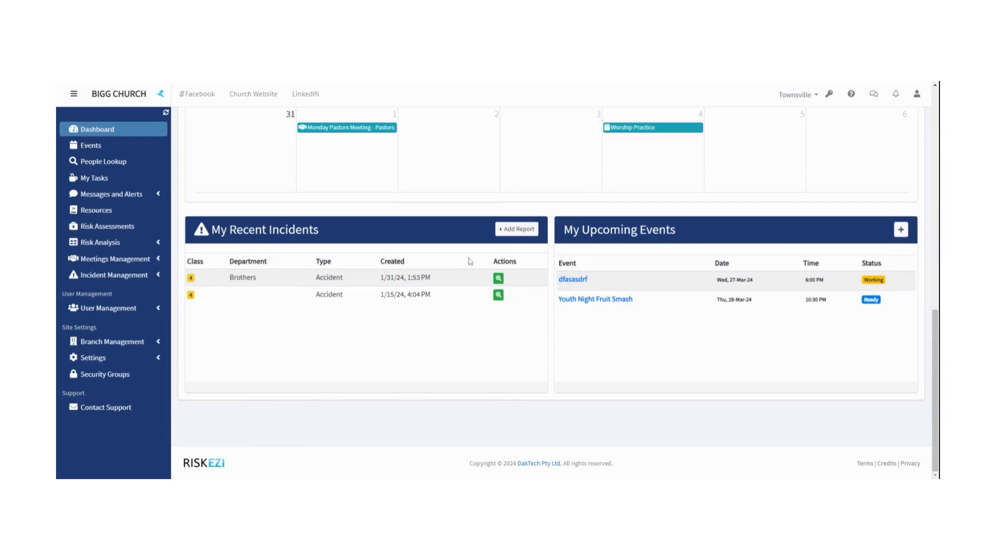
{"action": "scroll", "coordinate": [441, 272], "scroll_direction": "up", "scroll_amount": 2}
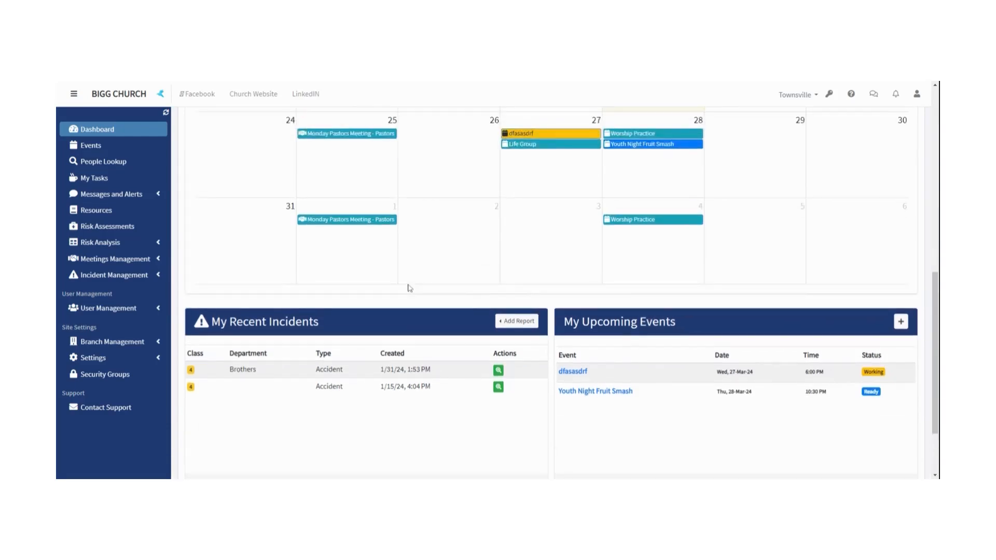
{"action": "scroll", "coordinate": [410, 288], "scroll_direction": "up", "scroll_amount": 10}
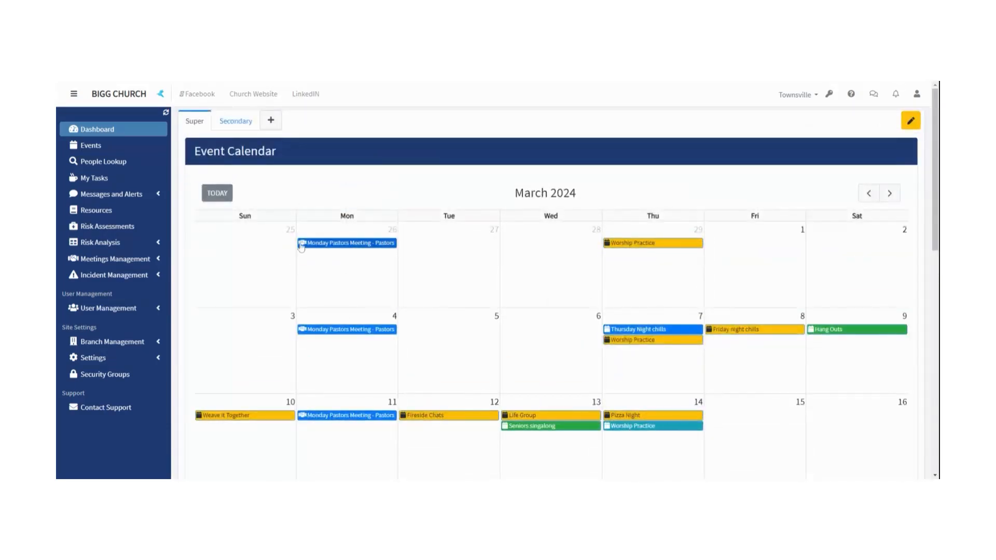